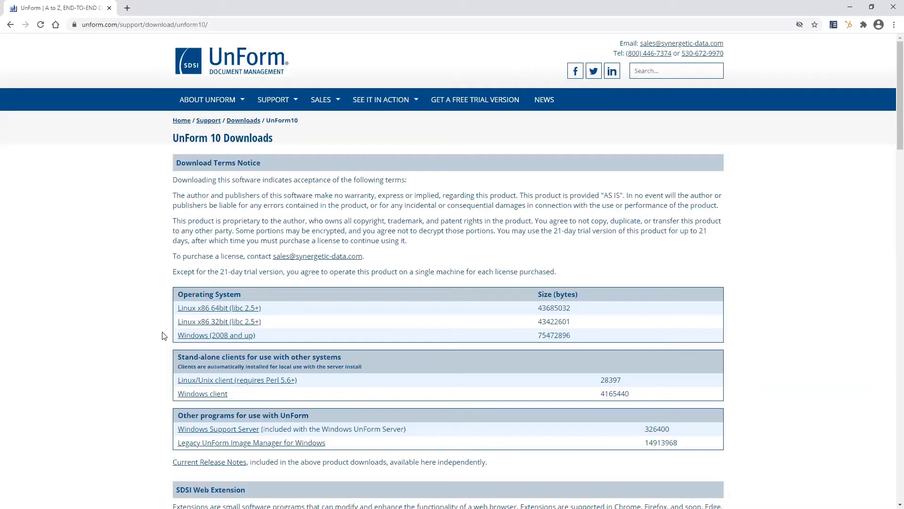
Look over the UnForm 10 Downloads page, including its installation notes and the Other Downloads section
scroll(164, 337, down, 5)
scroll(164, 336, down, 10)
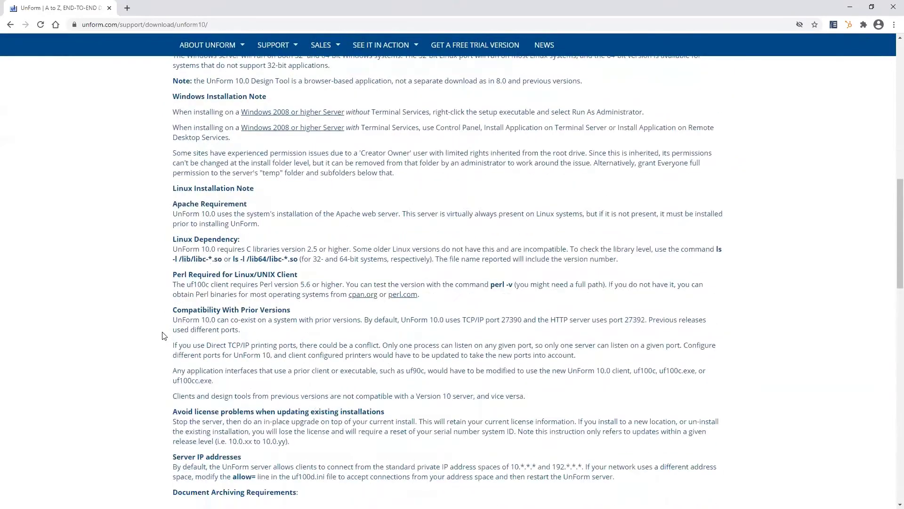
scroll(164, 336, down, 15)
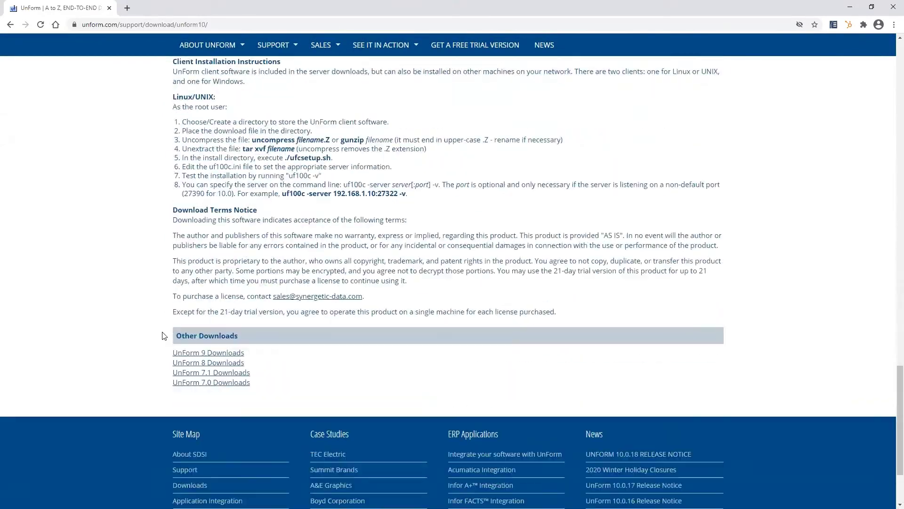
scroll(163, 333, up, 8)
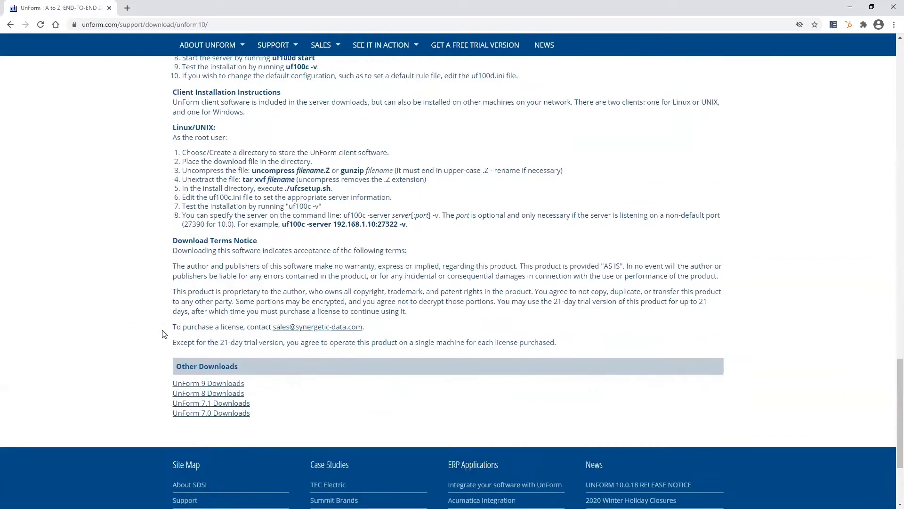
scroll(223, 188, up, 20)
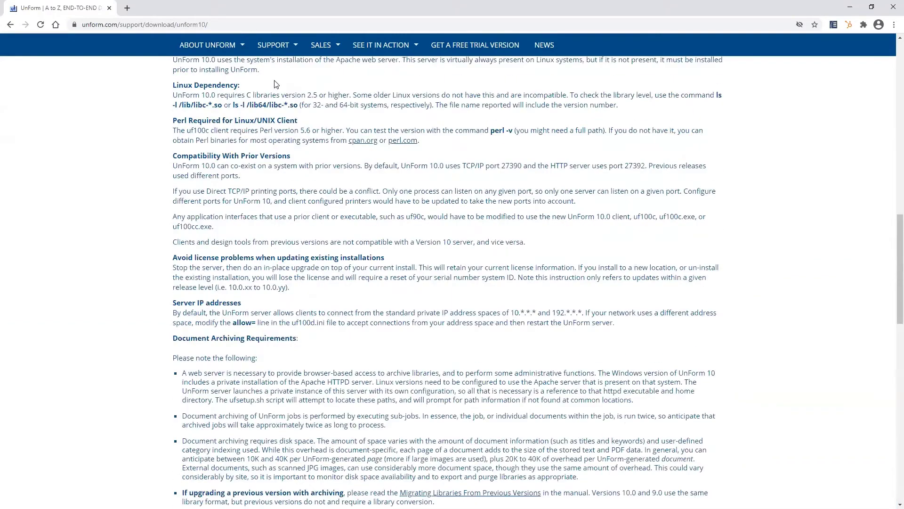
Open the support site's Application Integration page and review the Infor CSD and SX.e ERP integration details
mouse_move(274, 90)
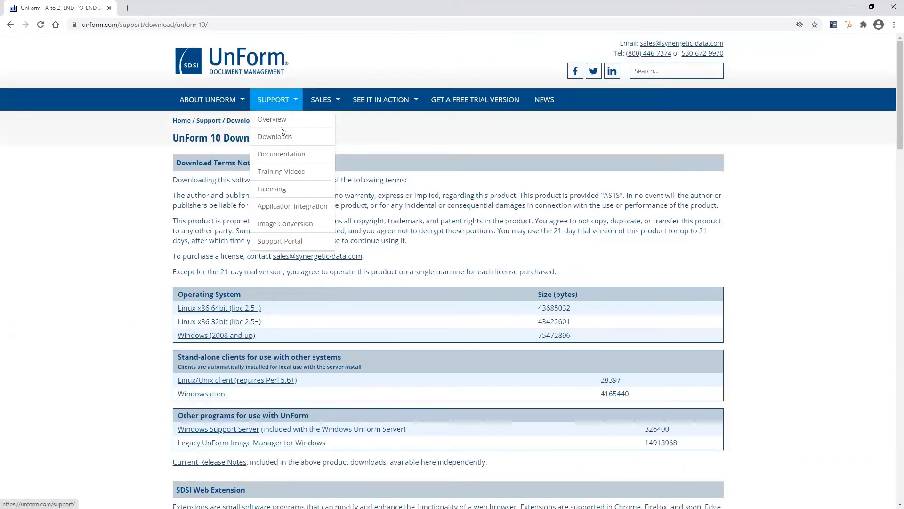
click(308, 207)
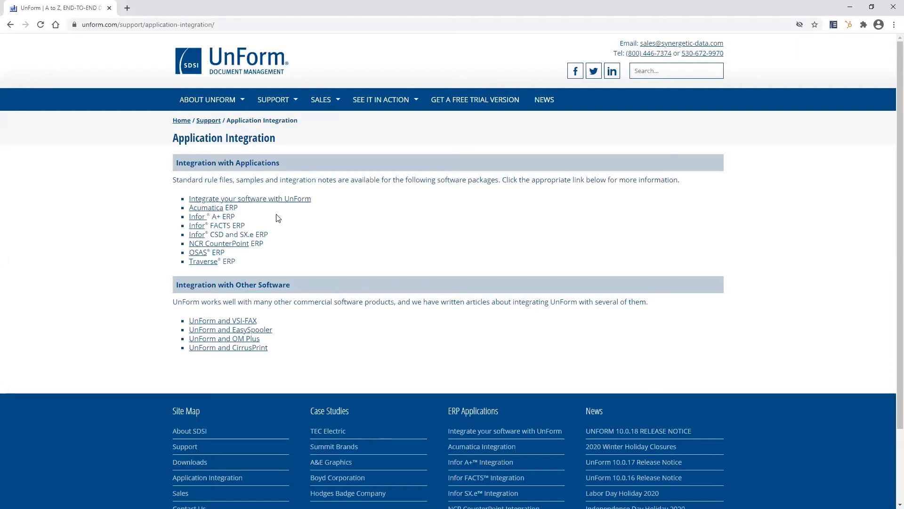
click(194, 238)
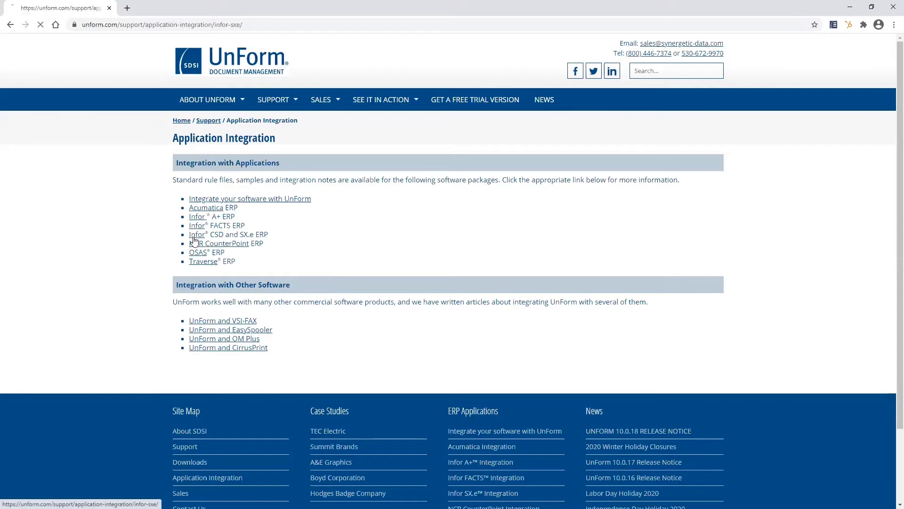
scroll(213, 242, down, 2)
scroll(213, 243, down, 2)
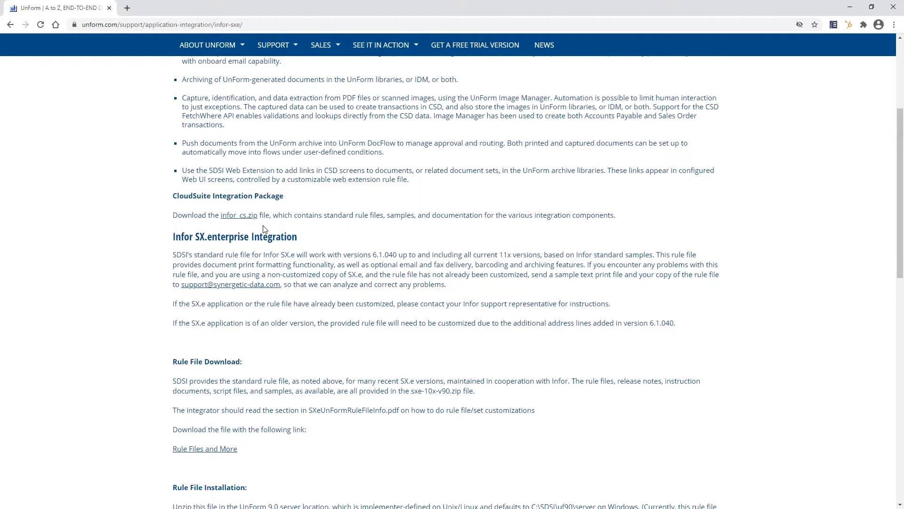
Return to the Application Integration overview and open the "Integrate your software with UnForm" article
scroll(264, 229, up, 10)
click(264, 121)
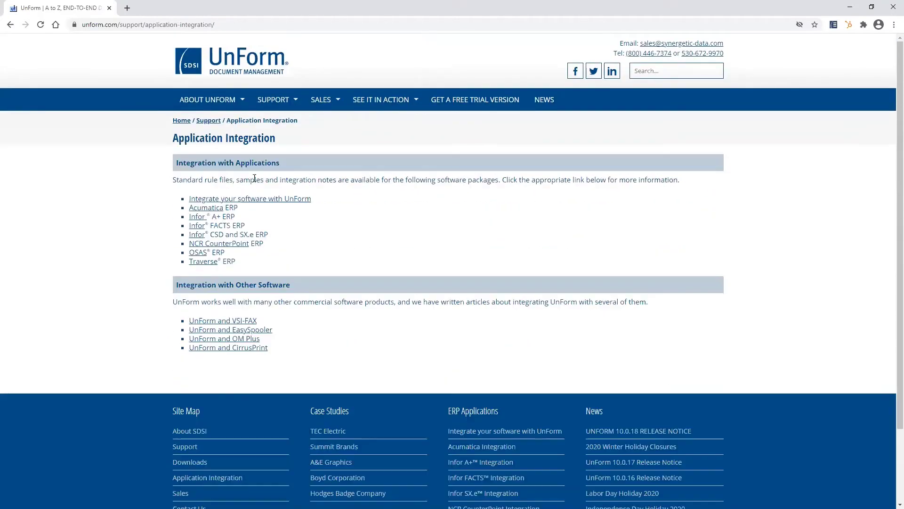
click(263, 202)
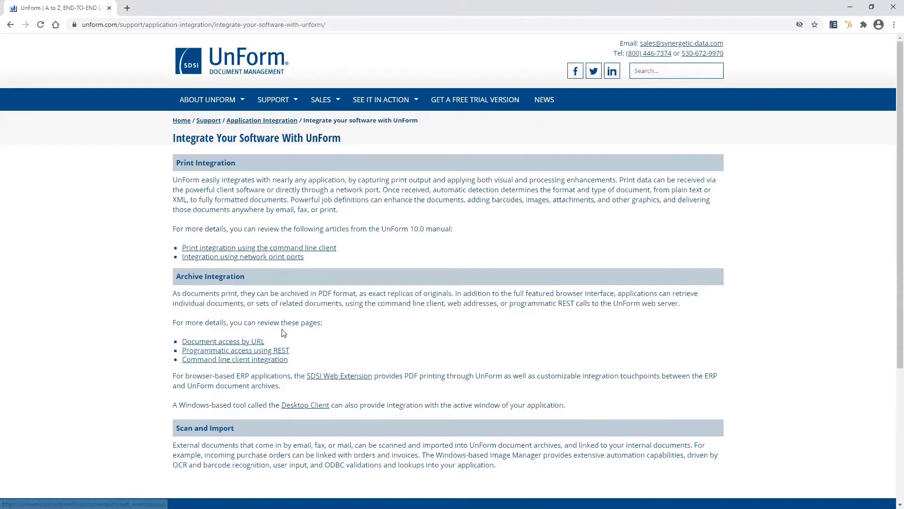
Open the support Documentation page and view the UnForm 10 Release Notes
mouse_move(271, 109)
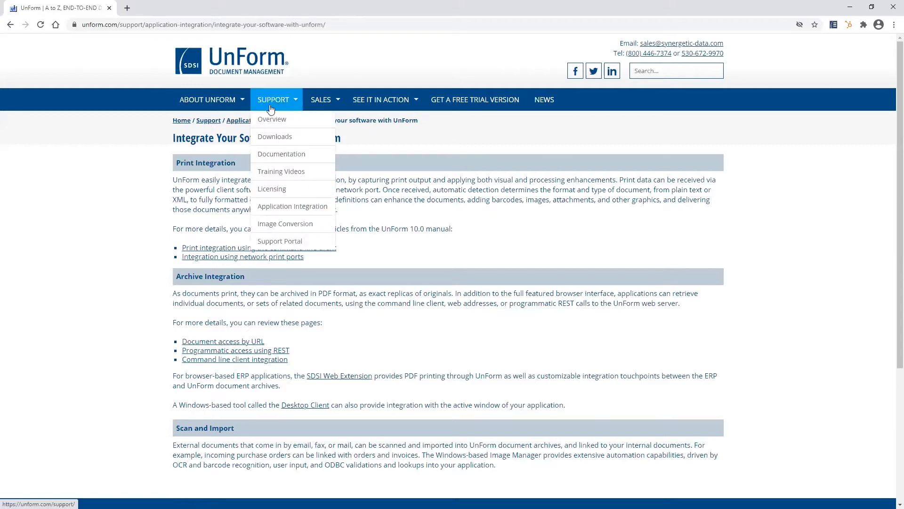
click(293, 158)
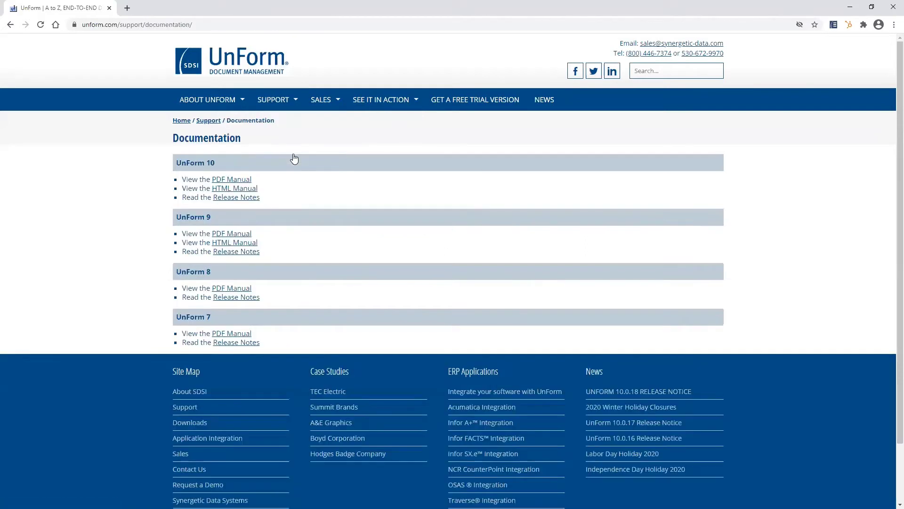
click(248, 199)
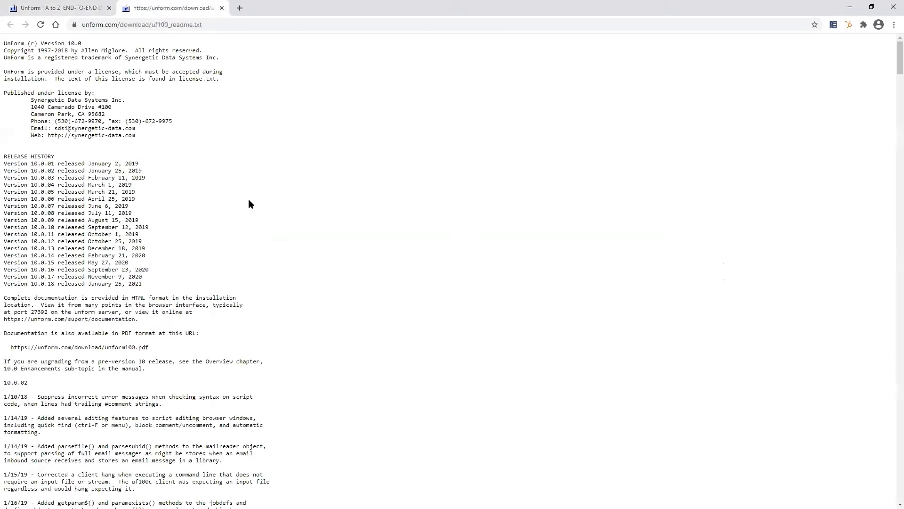
scroll(162, 356, down, 2)
scroll(162, 356, up, 2)
Leave the release notes, open the support Licensing page and review its license reset request form
click(64, 7)
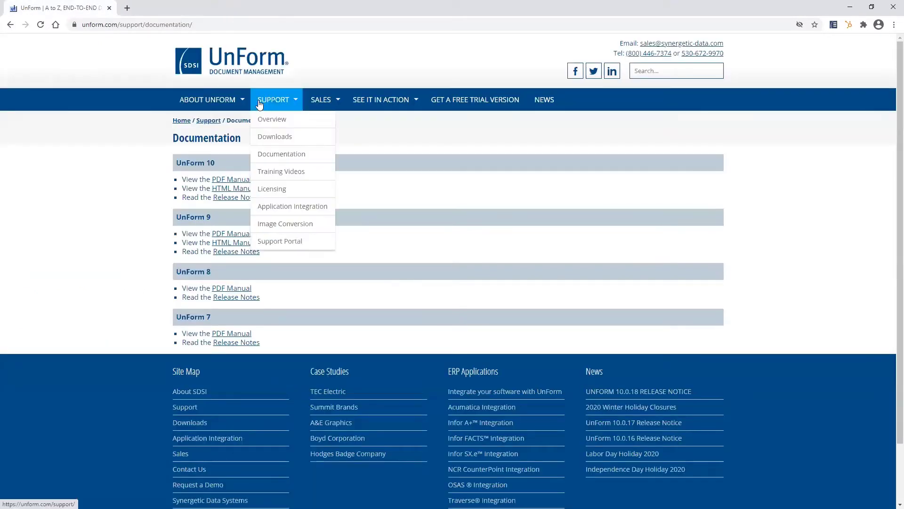
click(281, 191)
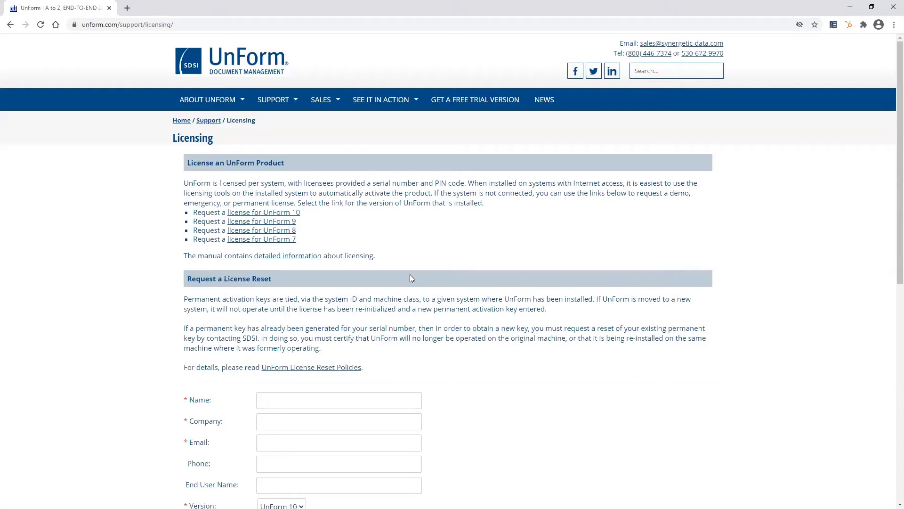
scroll(410, 283, down, 3)
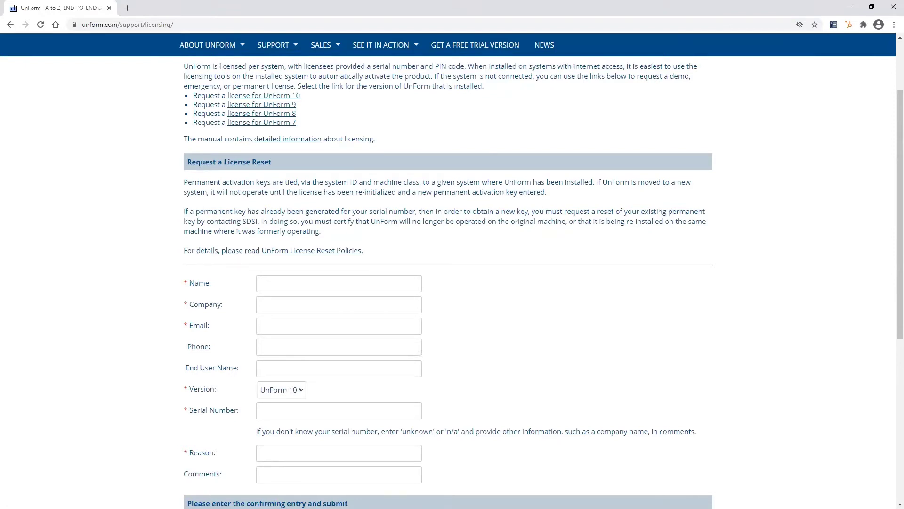
scroll(420, 351, up, 2)
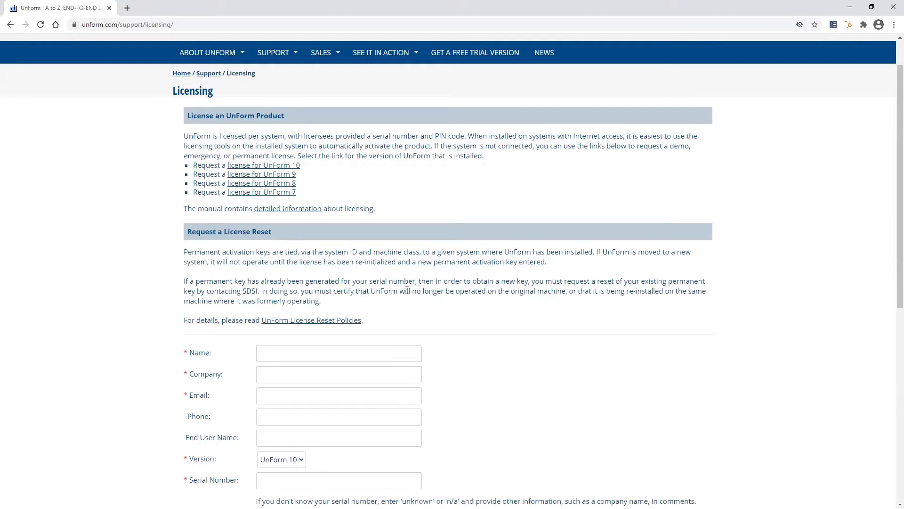
Open the Support Portal and log in with the saved account credentials
mouse_move(292, 57)
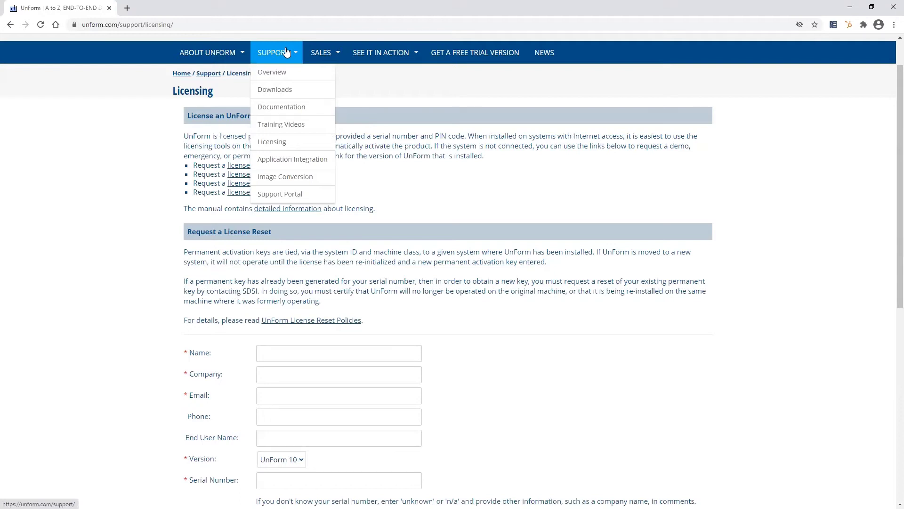
scroll(367, 84, up, 1)
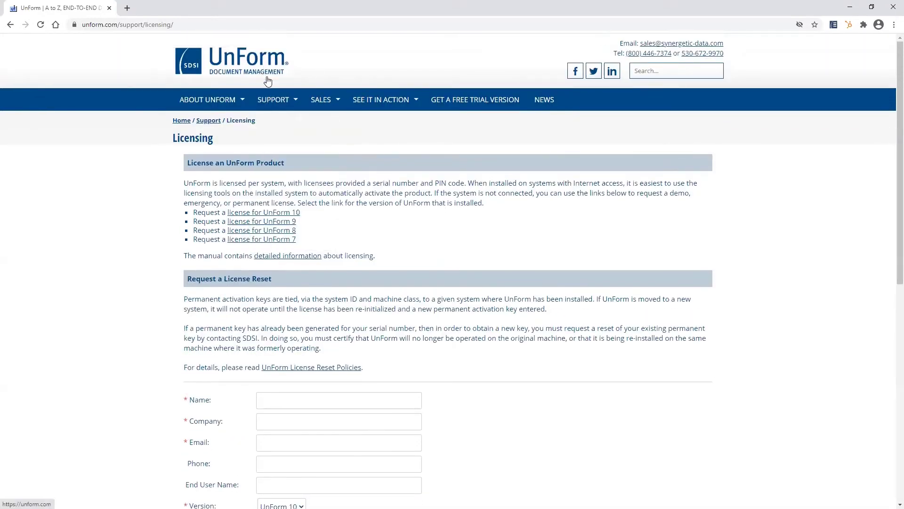
mouse_move(274, 101)
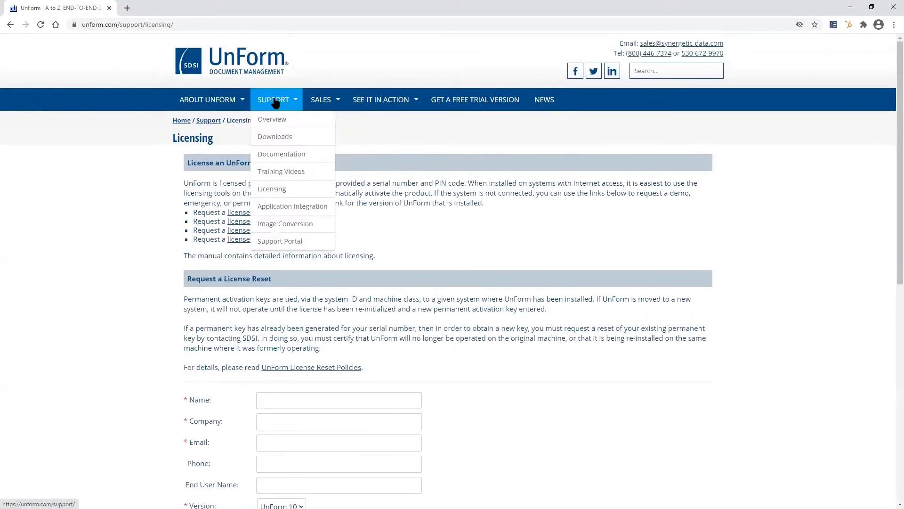
click(289, 248)
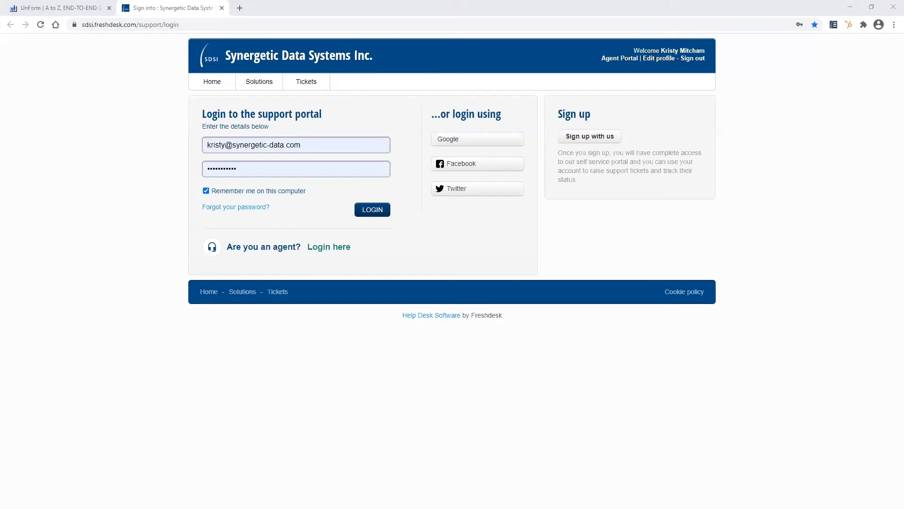
key(Return)
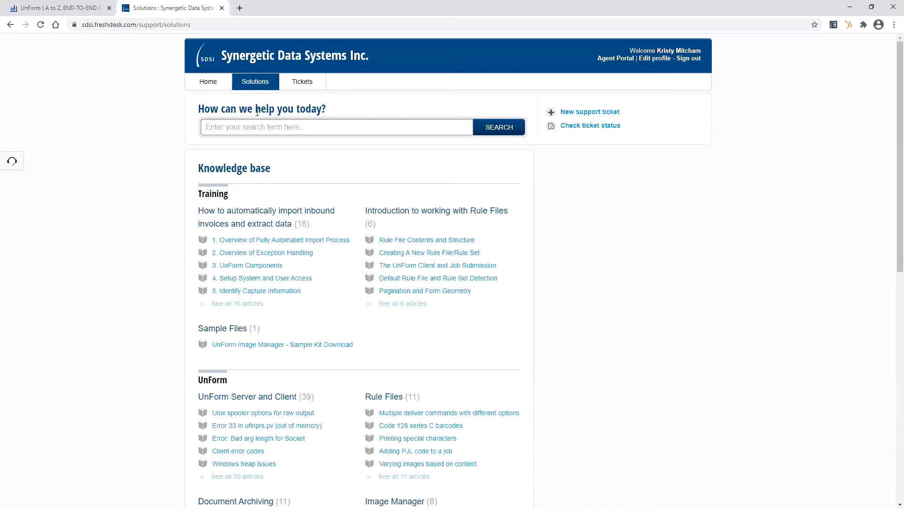
Browse the Solutions knowledge base, view the UnForm category and return to the solution home
click(230, 80)
scroll(191, 376, down, 3)
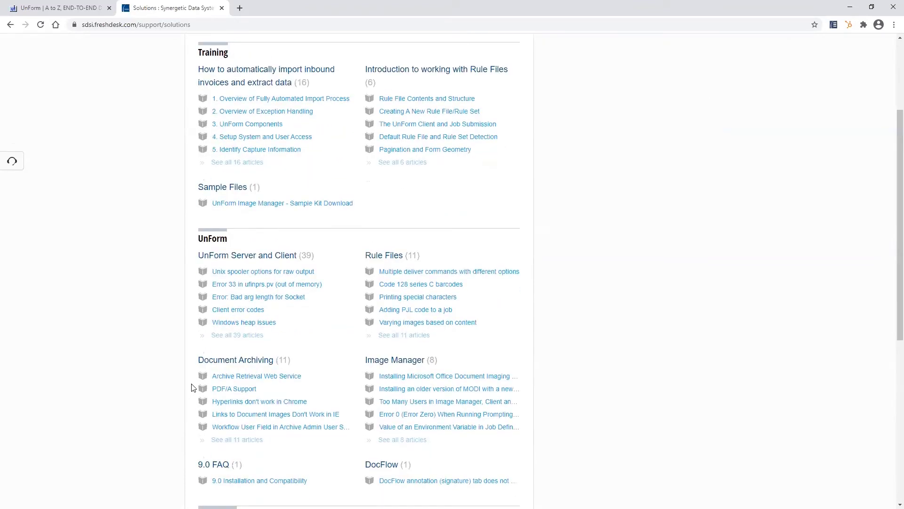
click(210, 241)
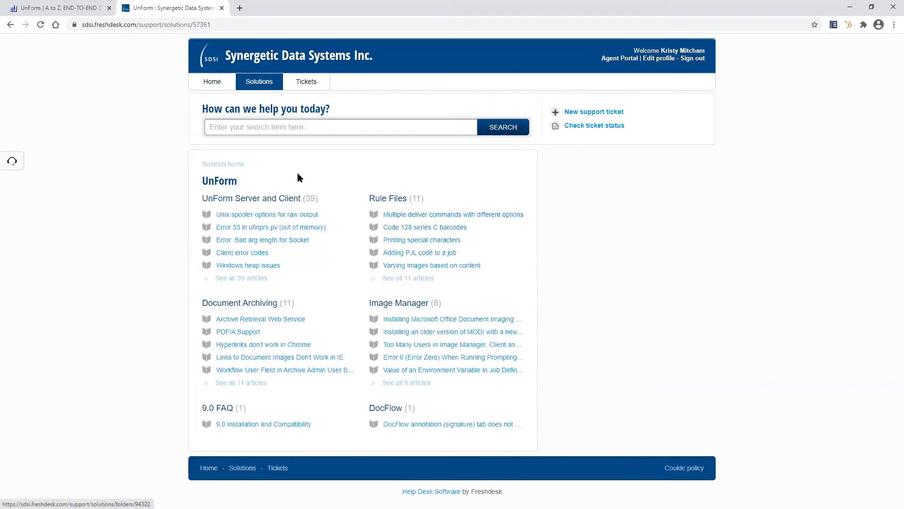
click(237, 164)
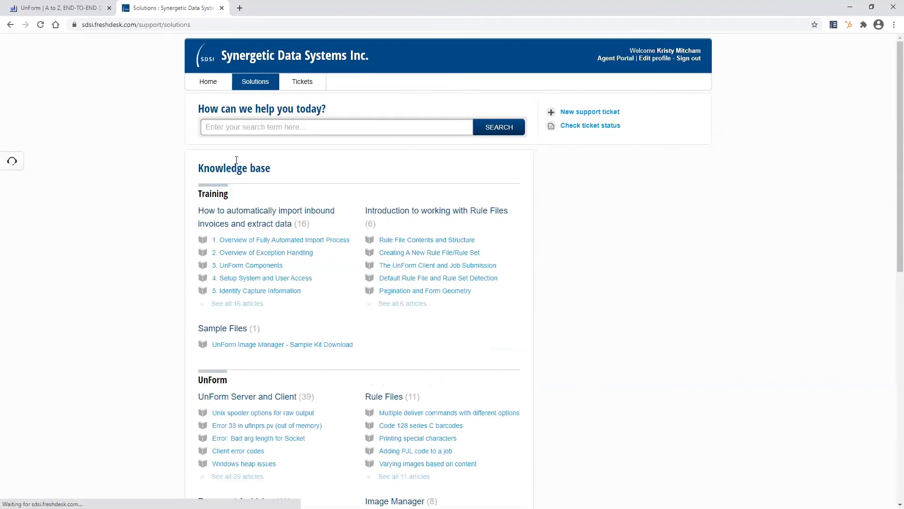
scroll(198, 205, down, 1)
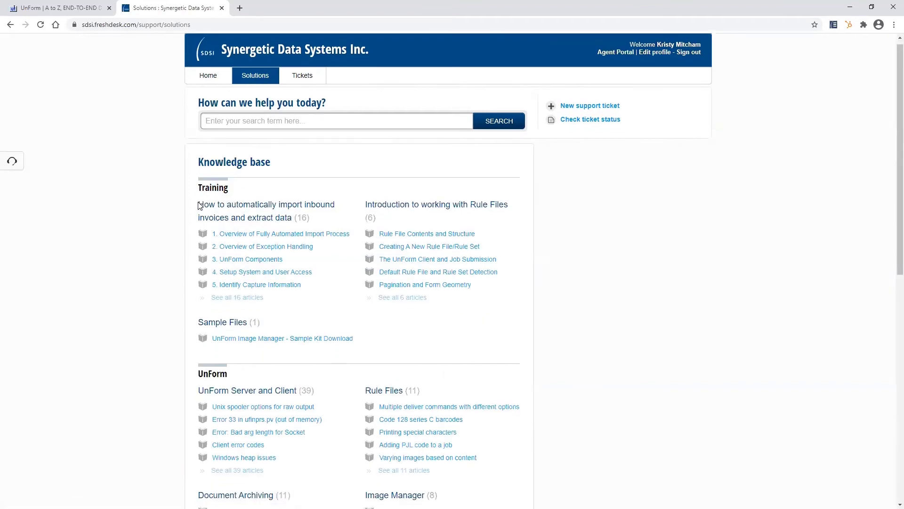
scroll(199, 206, up, 1)
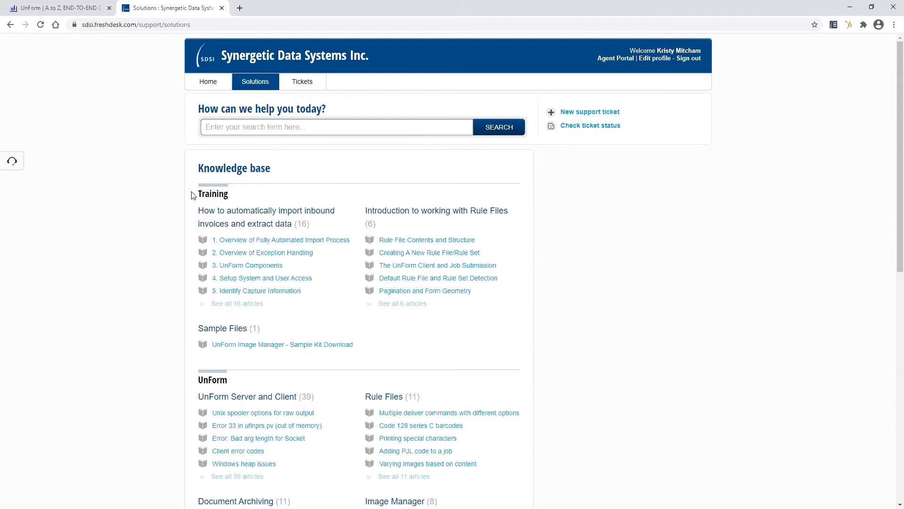
Open the Training category and examine the article list in "How to automatically import inbound invoices and extract data"
click(210, 197)
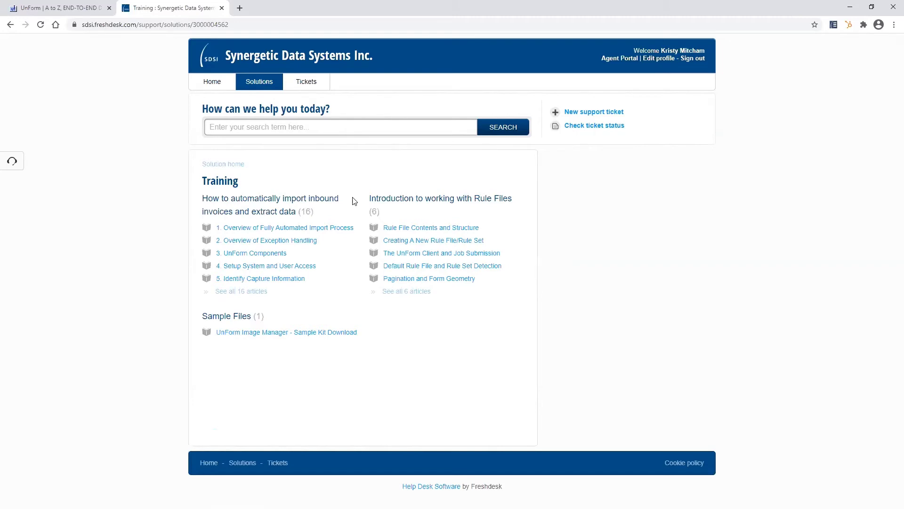
click(328, 206)
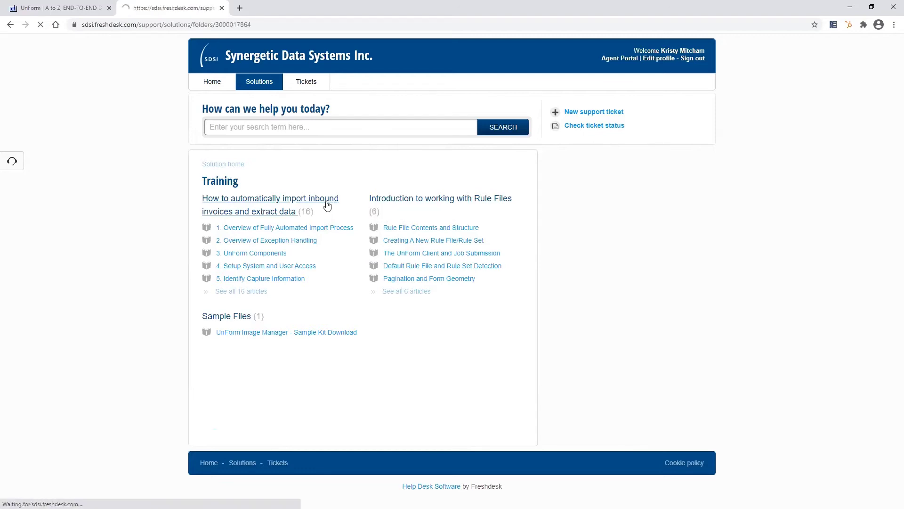
scroll(464, 207, down, 1)
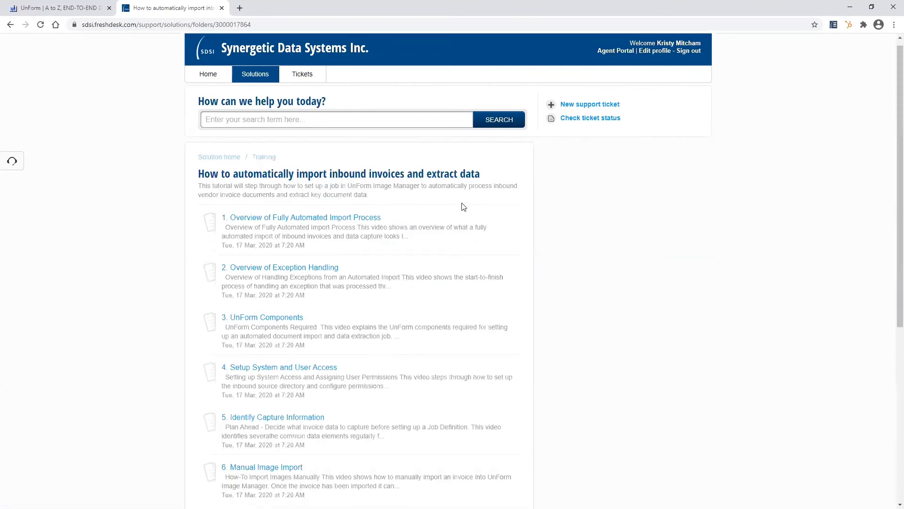
scroll(370, 196, down, 1)
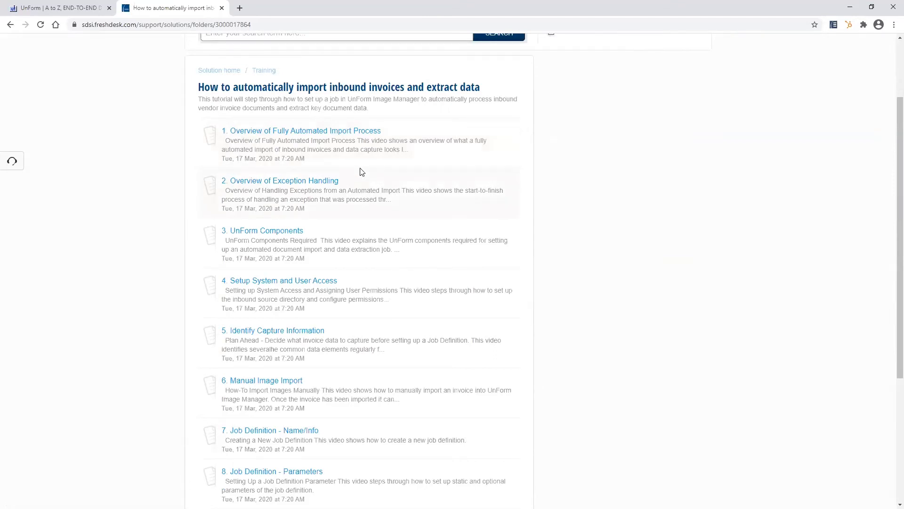
scroll(362, 172, down, 1)
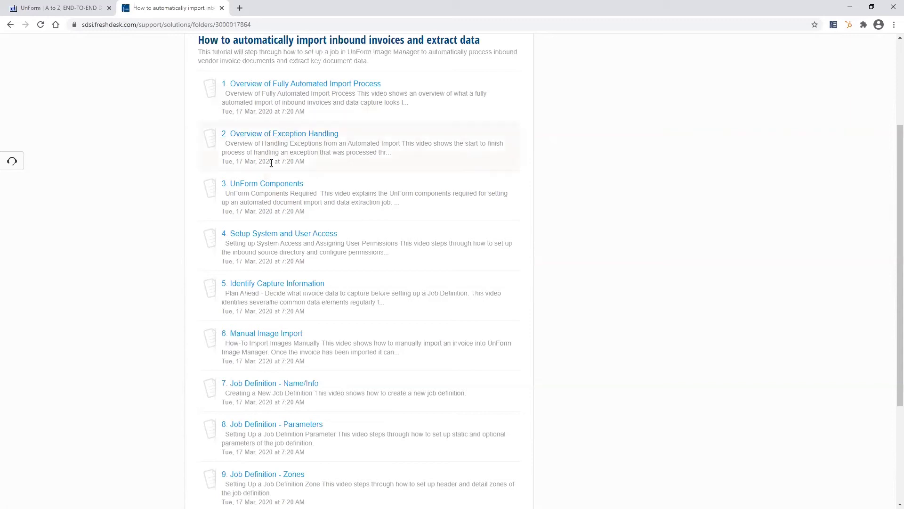
View the "6. Manual Image Import" article and return to the inbound invoice import tutorial list
click(273, 337)
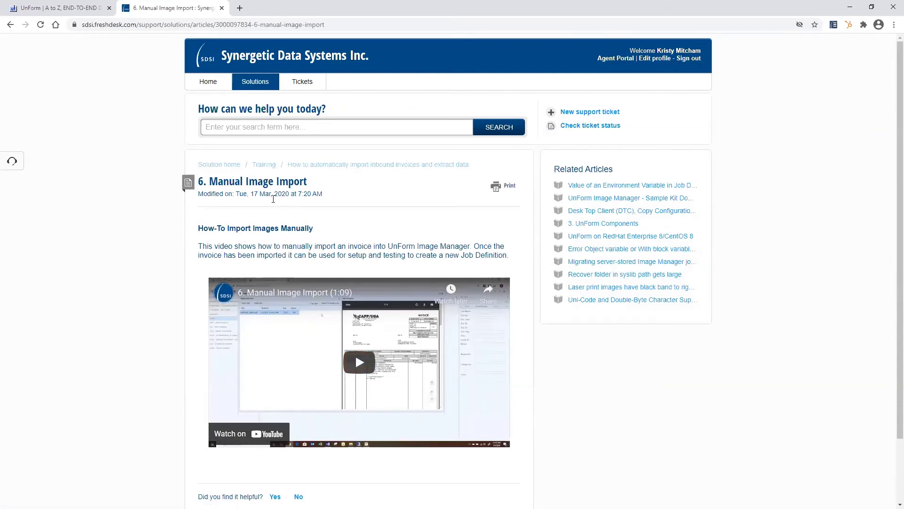
click(294, 169)
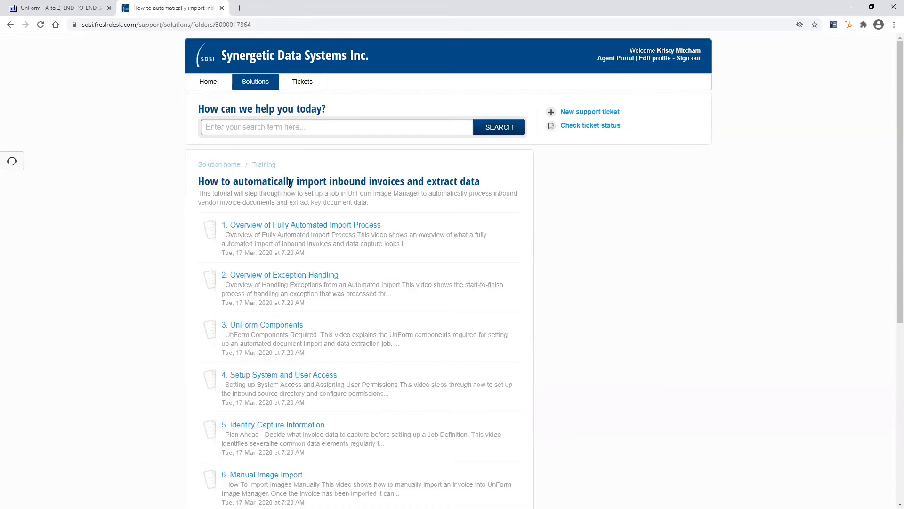
scroll(309, 226, down, 2)
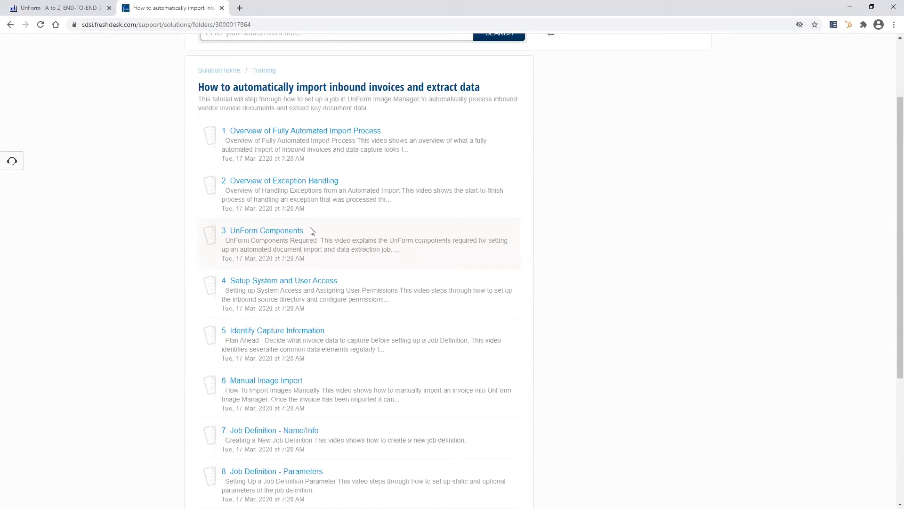
Return to the Training category and view the "UnForm Image Manager - Sample Kit Download" article in Sample Files
click(266, 71)
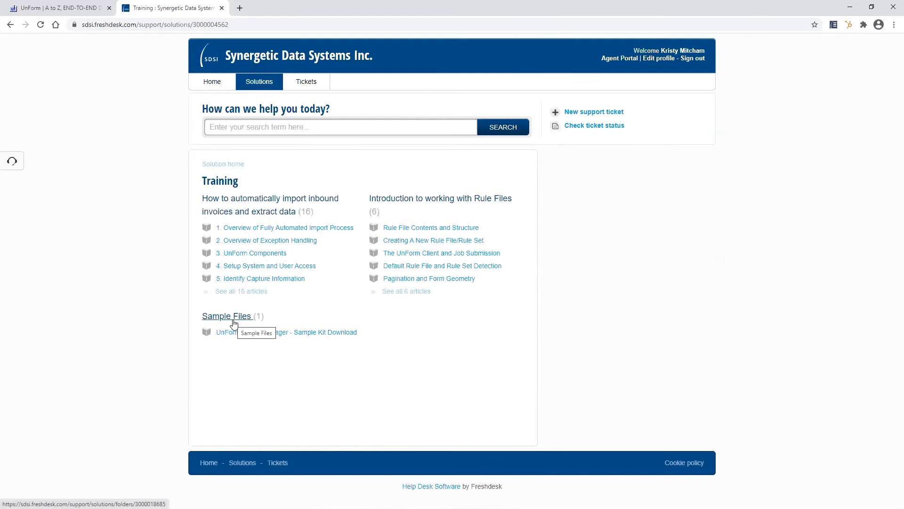
click(234, 323)
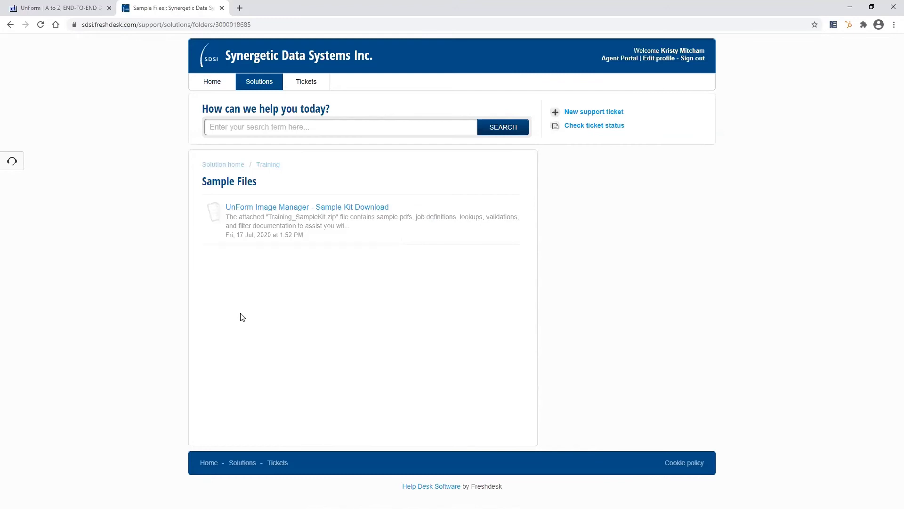
click(289, 213)
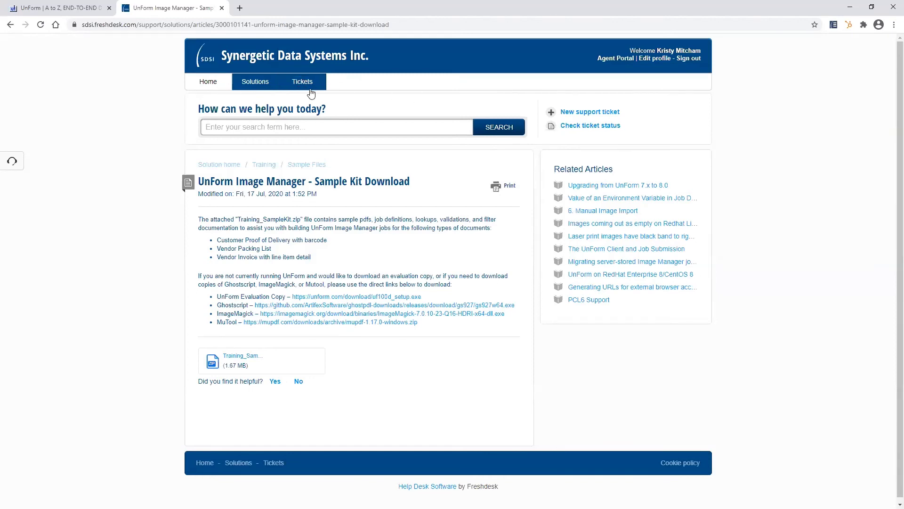
Examine the support ticket list and the blank new support ticket form, and return to the portal home page
click(297, 84)
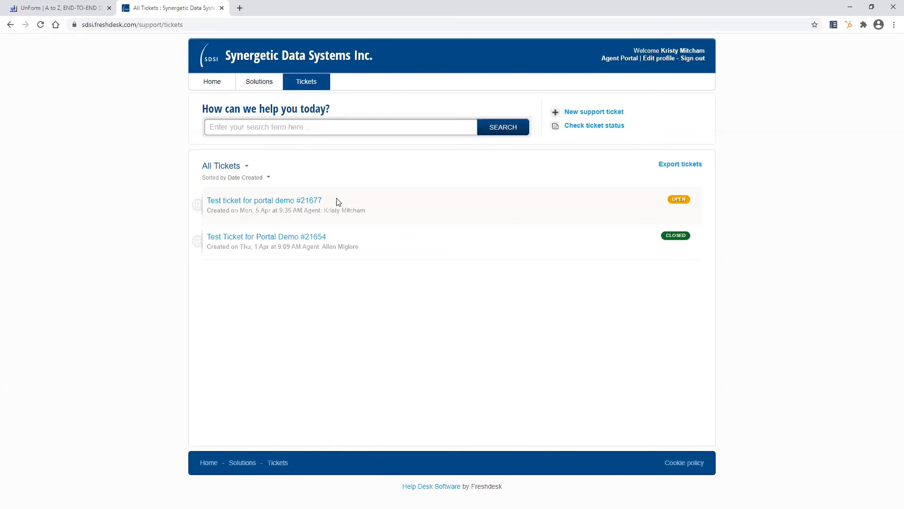
mouse_move(304, 203)
click(578, 114)
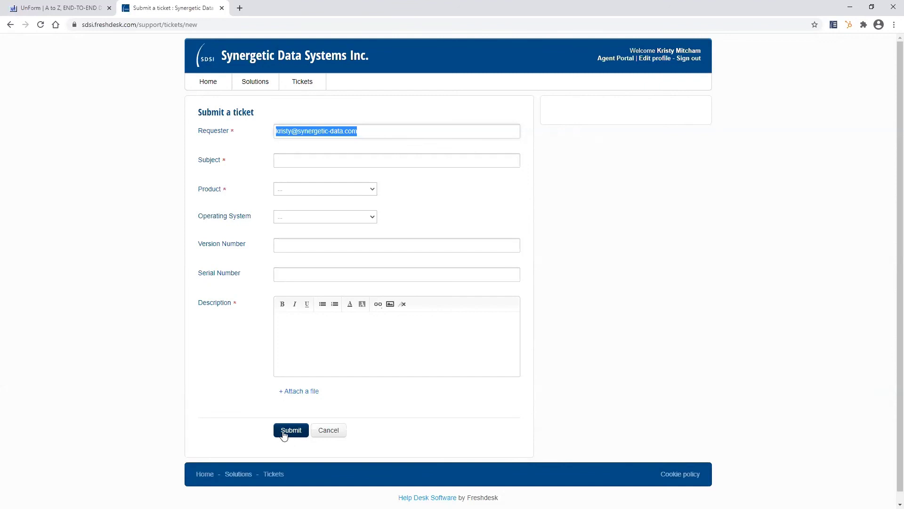
click(305, 89)
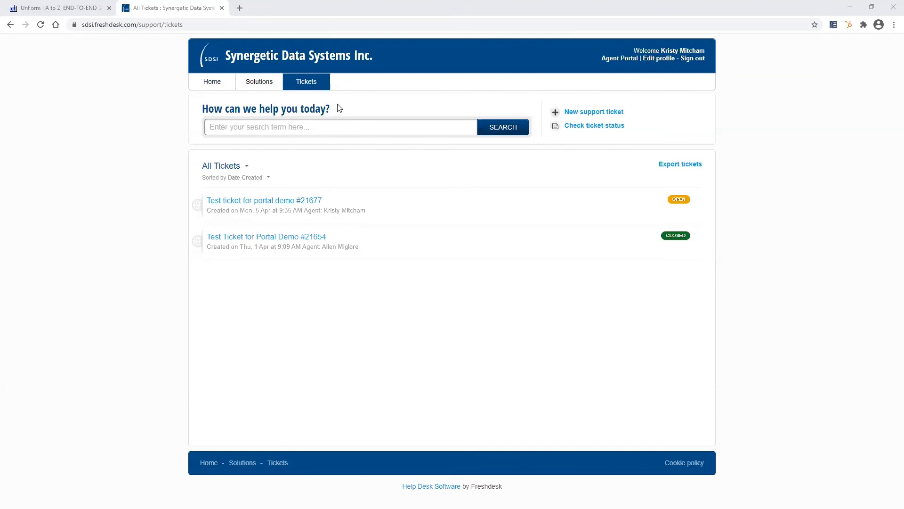
click(211, 85)
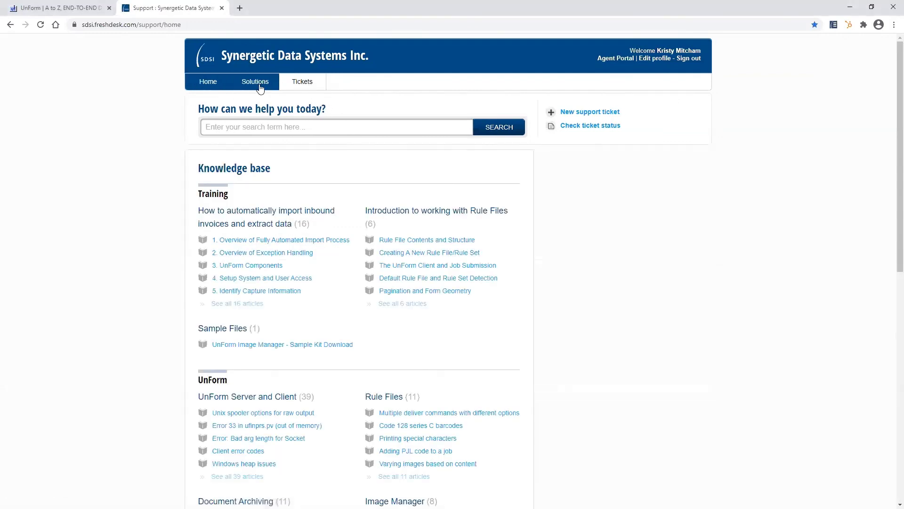